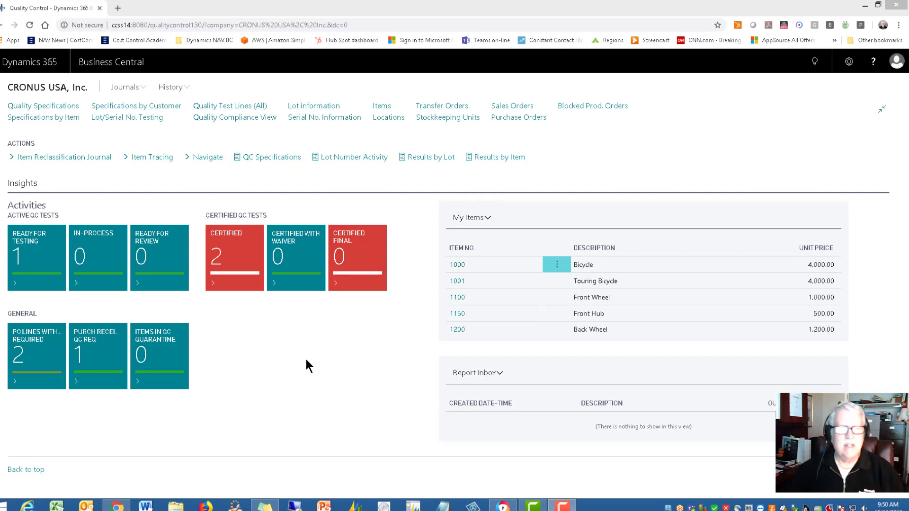
Create a new quality test in the lot/serial number testing list and set its item number to 70061.
click(107, 119)
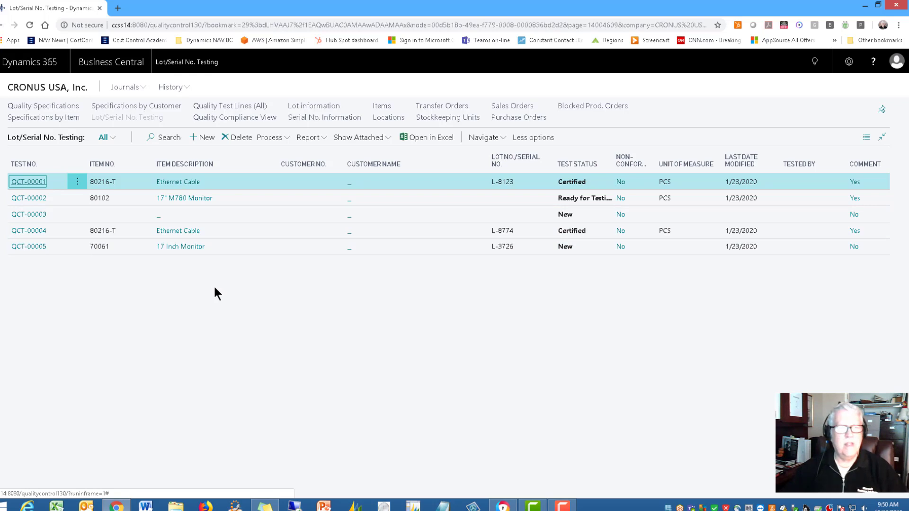
click(206, 139)
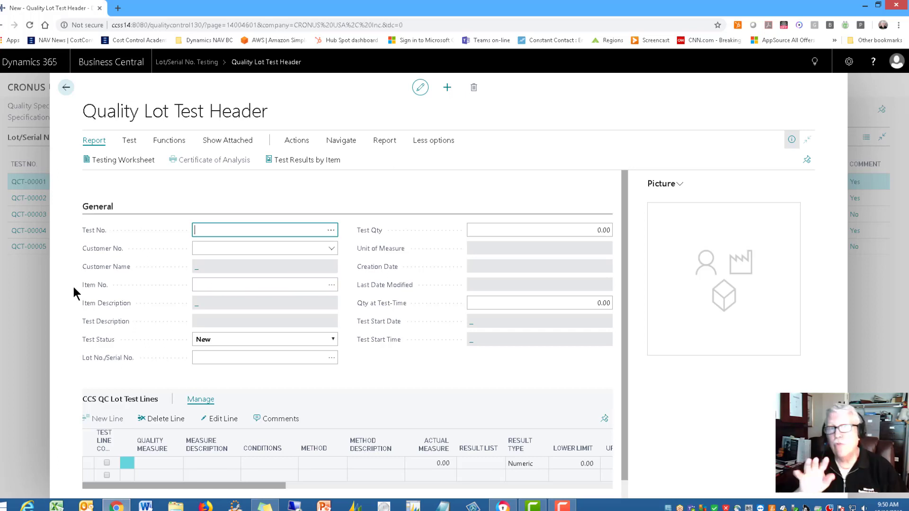
key(Tab)
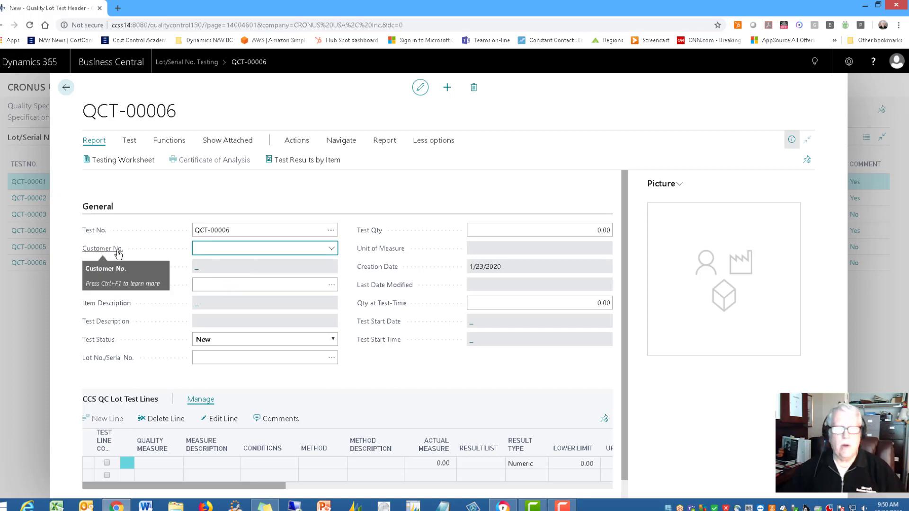
click(225, 284)
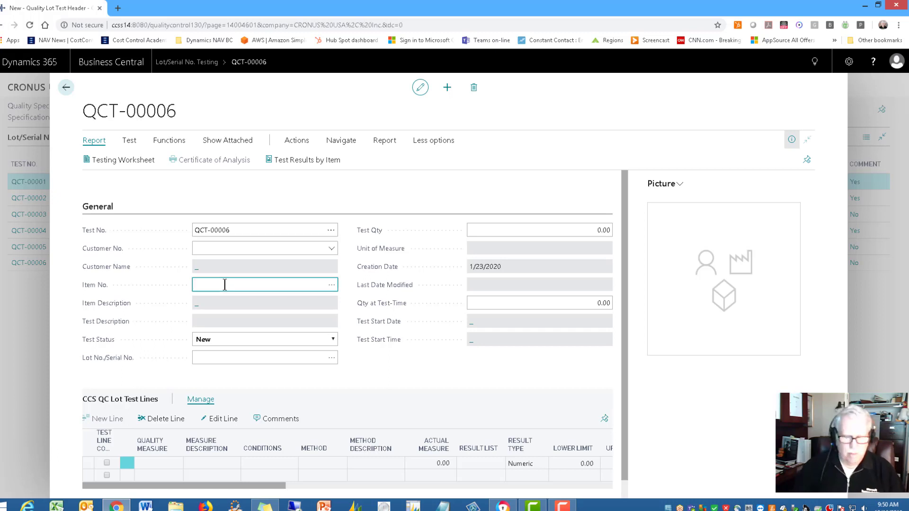
text(70061)
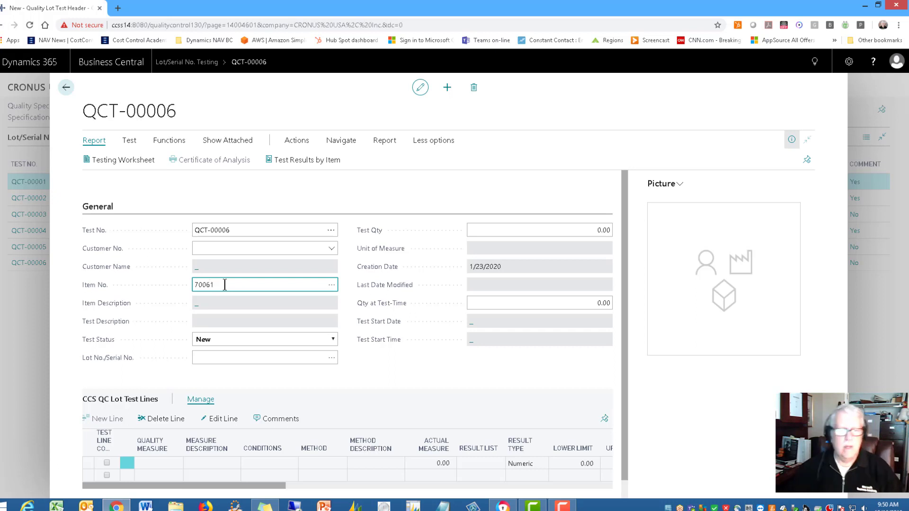
key(Tab)
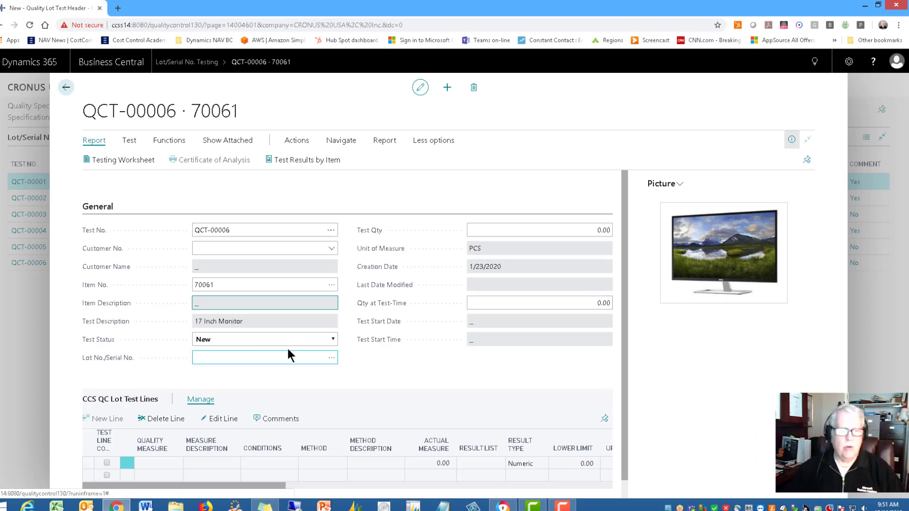
Assign lot L-3726 to the quality test and set the test quantity to 1.
click(225, 361)
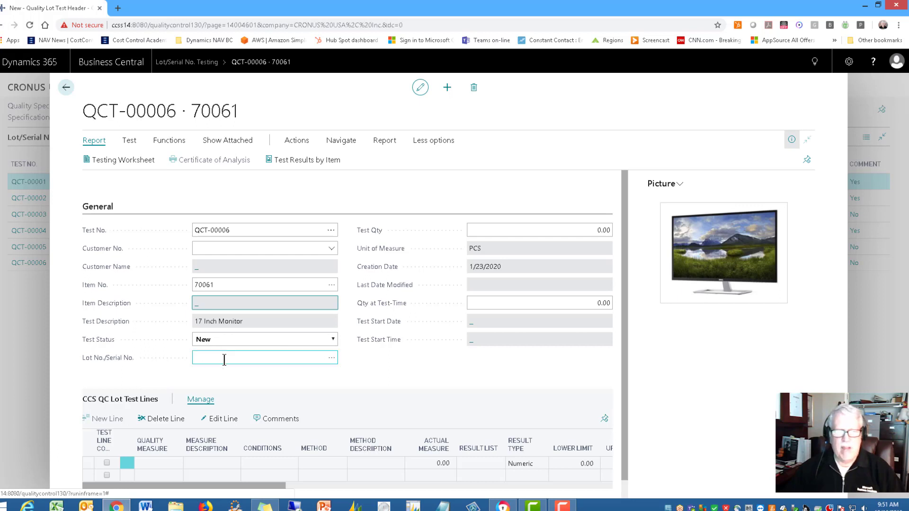
mouse_move(103, 365)
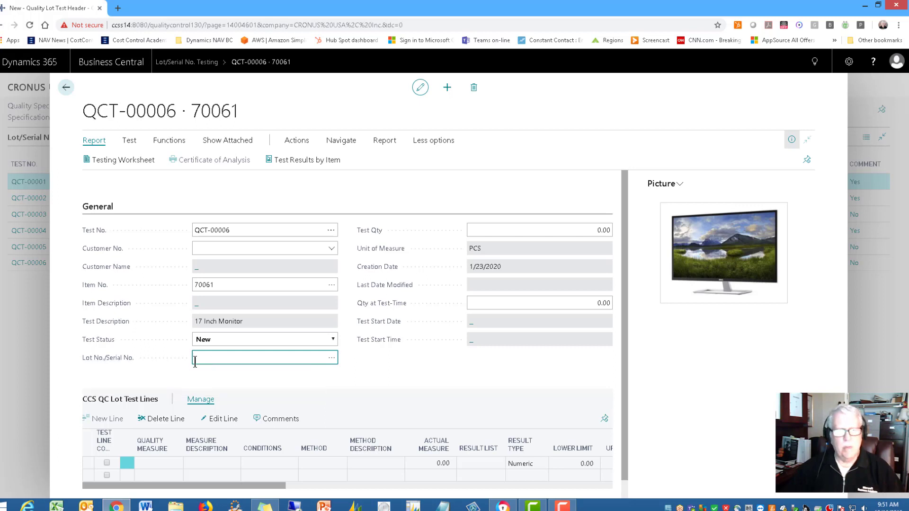
click(333, 358)
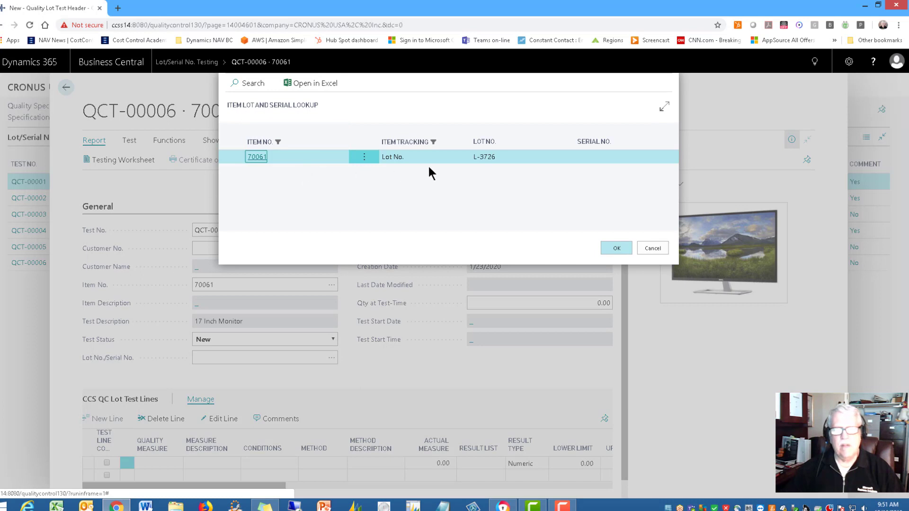
click(616, 248)
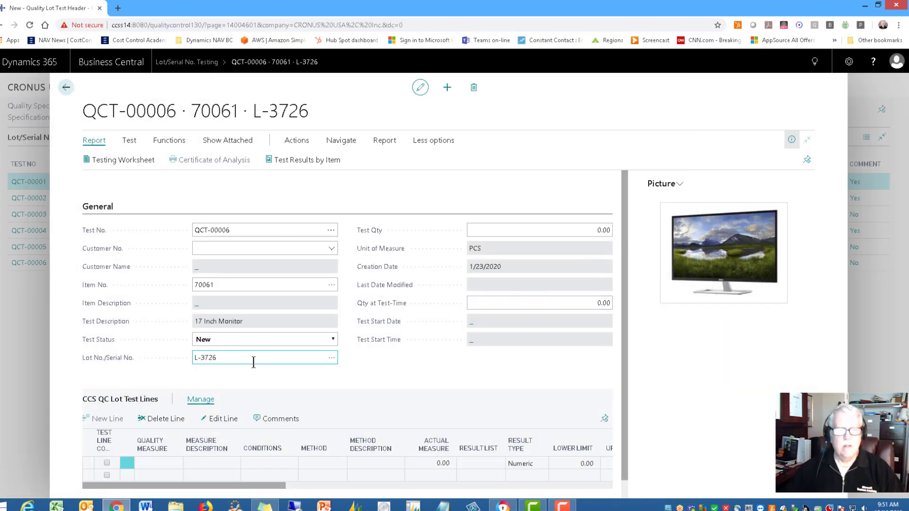
click(568, 231)
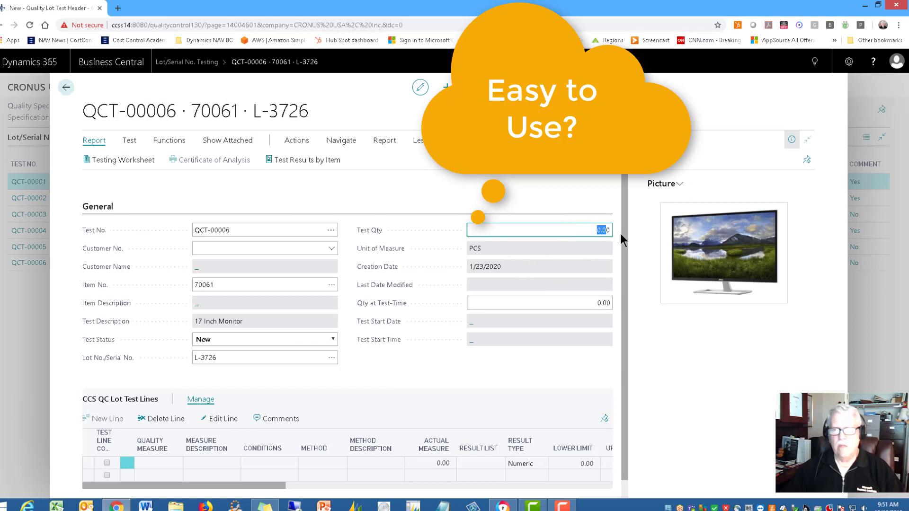
text(1)
key(Tab)
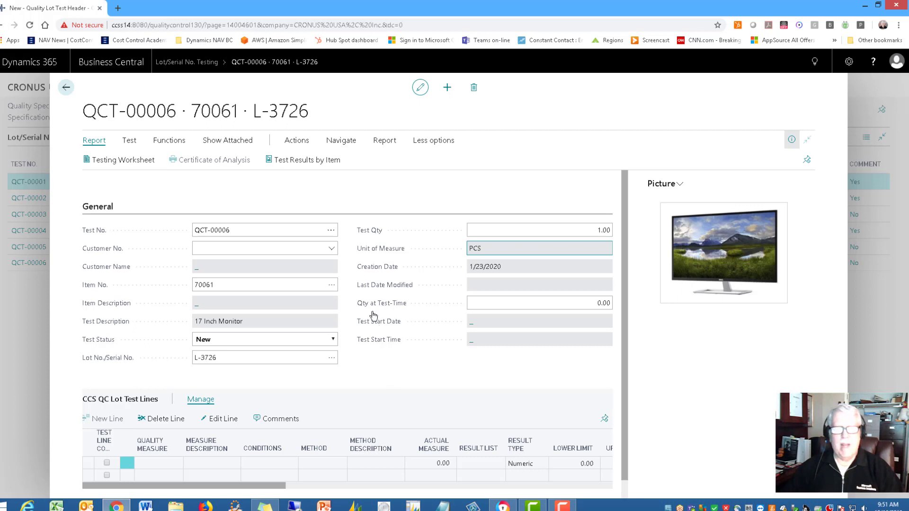
Get all specifications for the quality test, not only the mandatory lines.
click(164, 145)
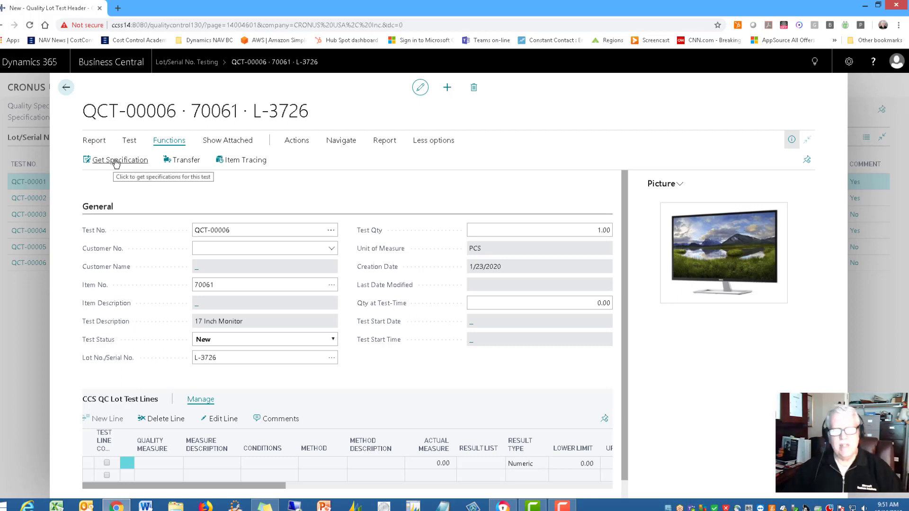
click(113, 161)
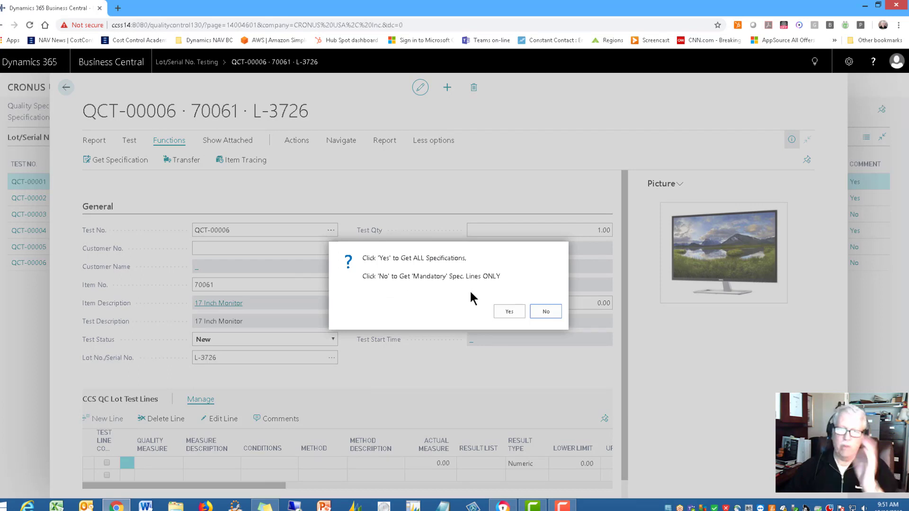
click(509, 312)
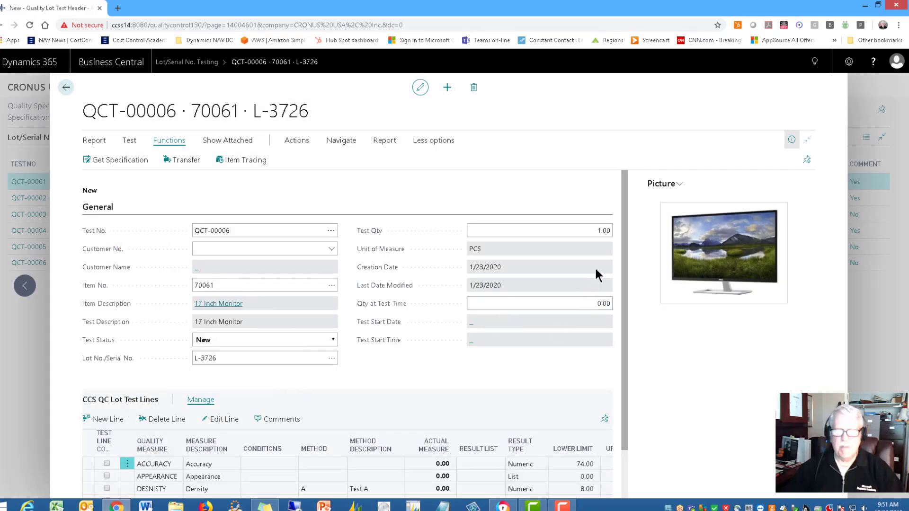
Hide the item picture pane and enter 78 as the actual measure on the Accuracy test line.
drag(624, 202, 631, 269)
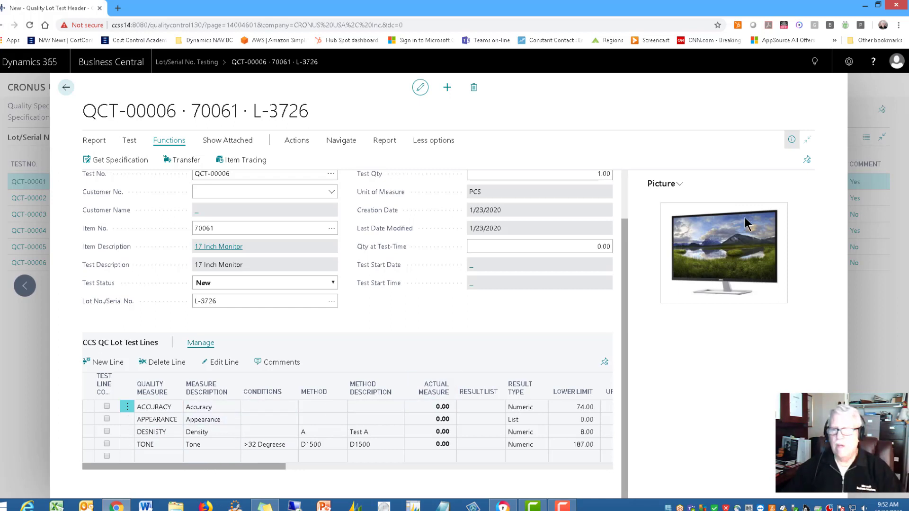
click(791, 139)
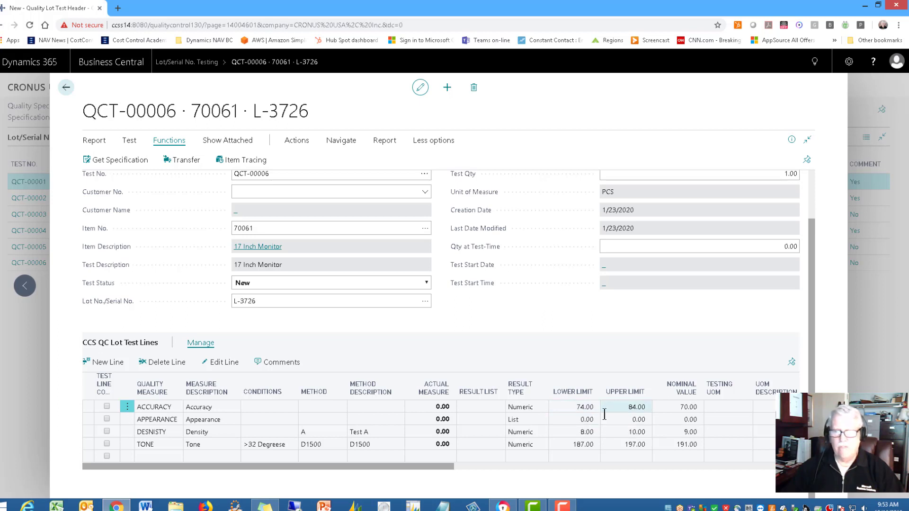
click(426, 407)
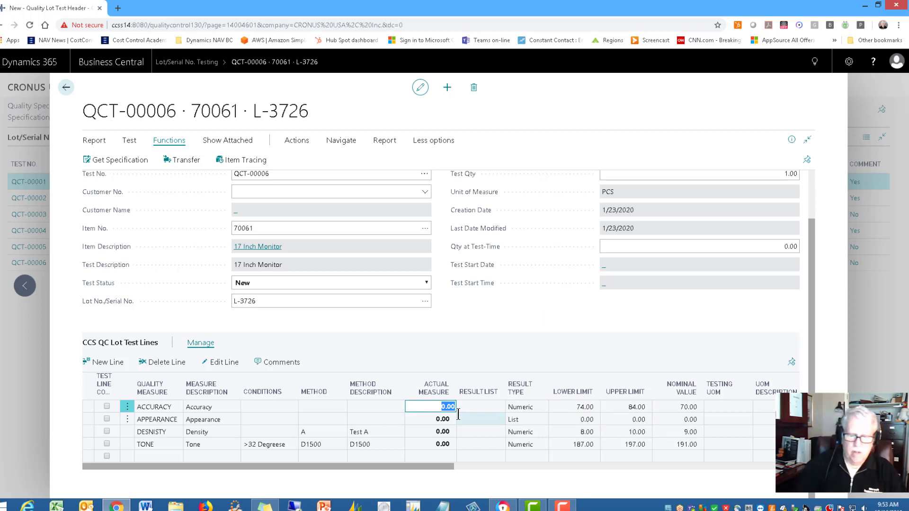
text(7)
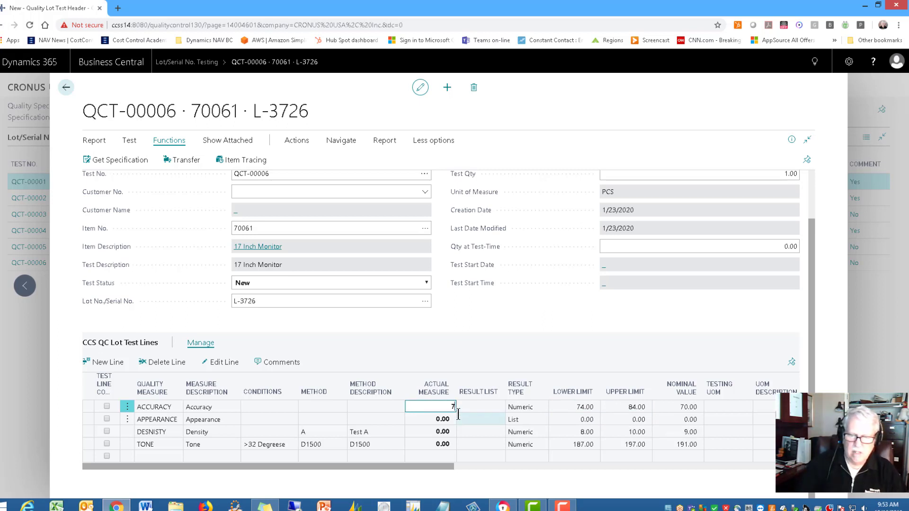
text(8)
key(Tab)
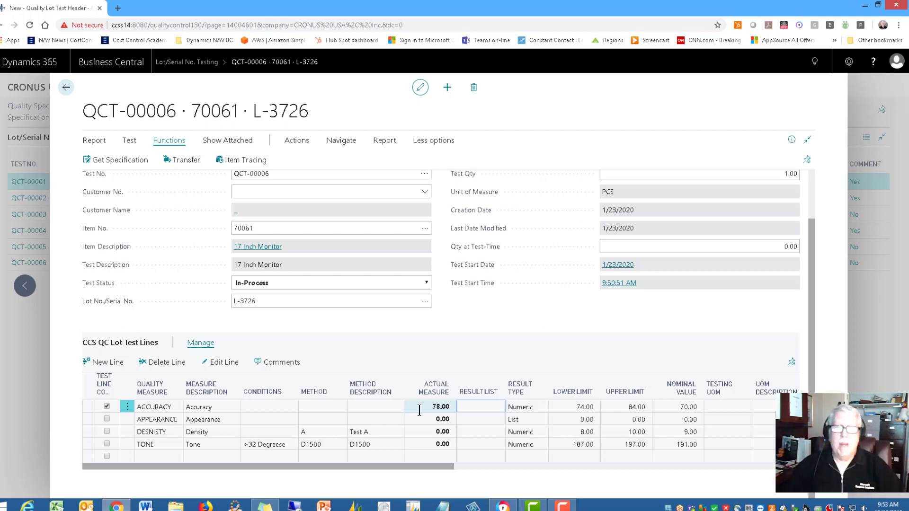
Preview the testing worksheet report for test QCT-00006 and close the preview.
click(94, 141)
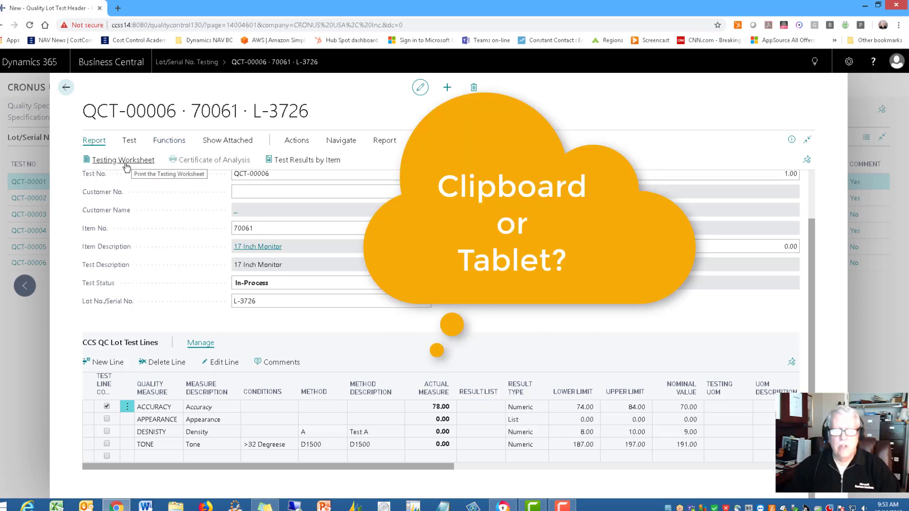
click(124, 161)
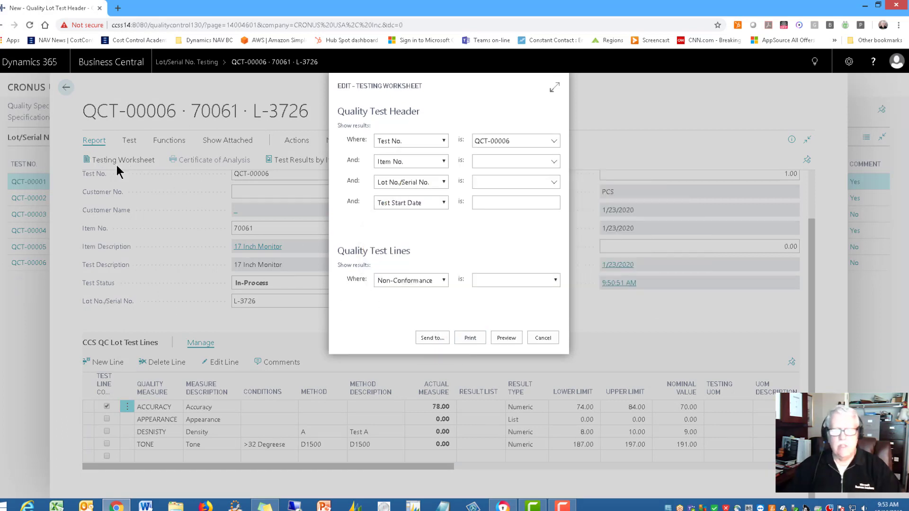
click(506, 338)
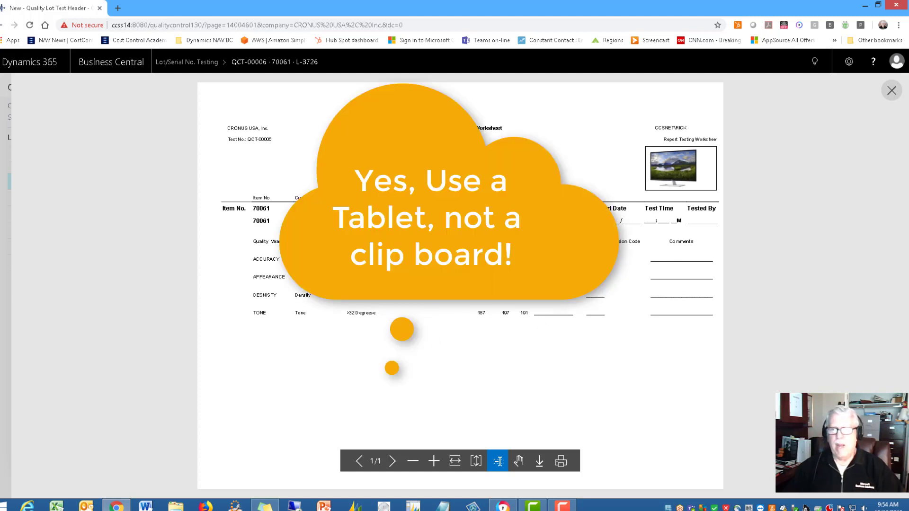
click(890, 91)
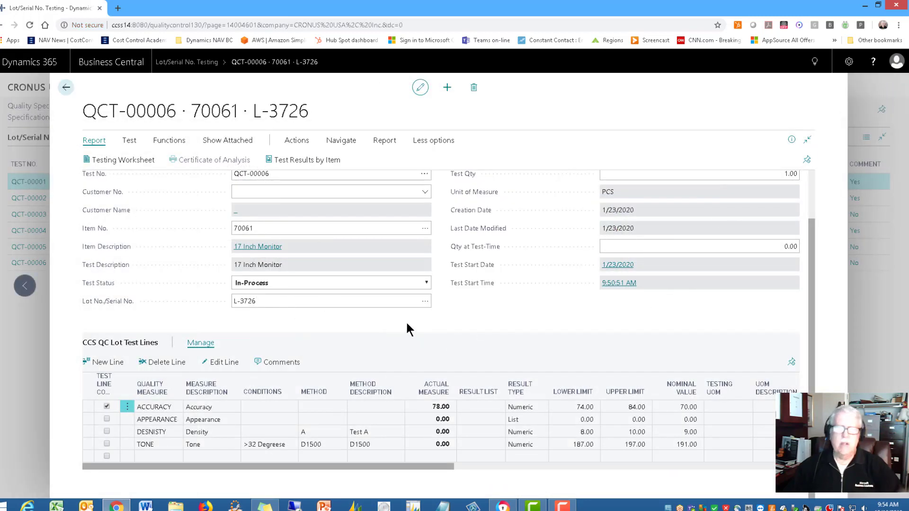
Set the result of the Appearance test line to GOOD from its list of quality measure results.
click(478, 419)
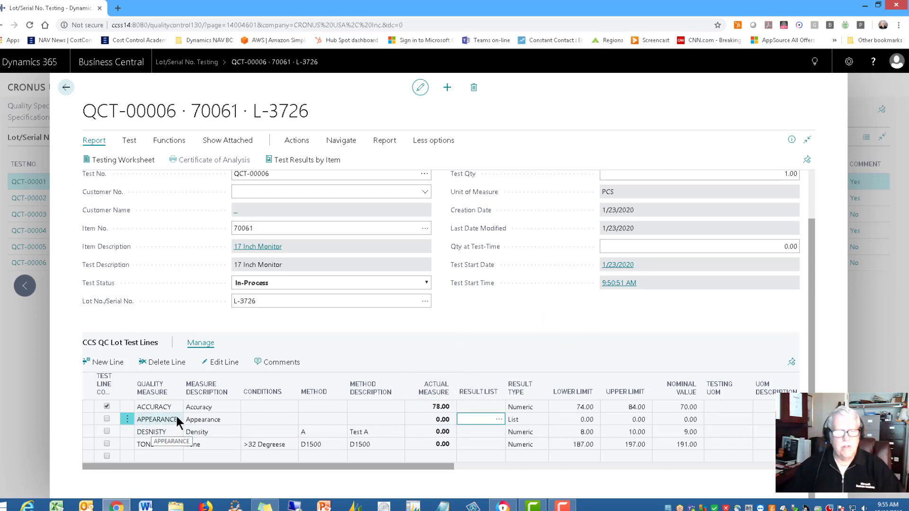
click(499, 421)
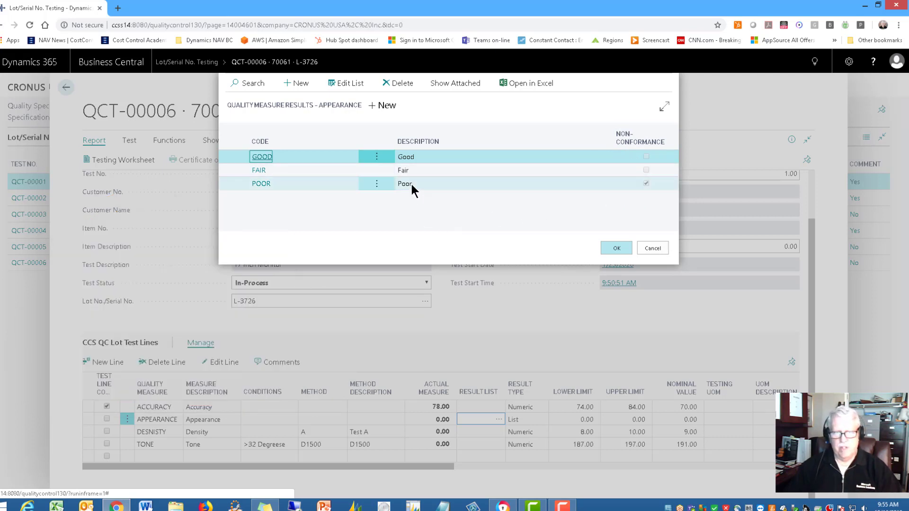
click(415, 157)
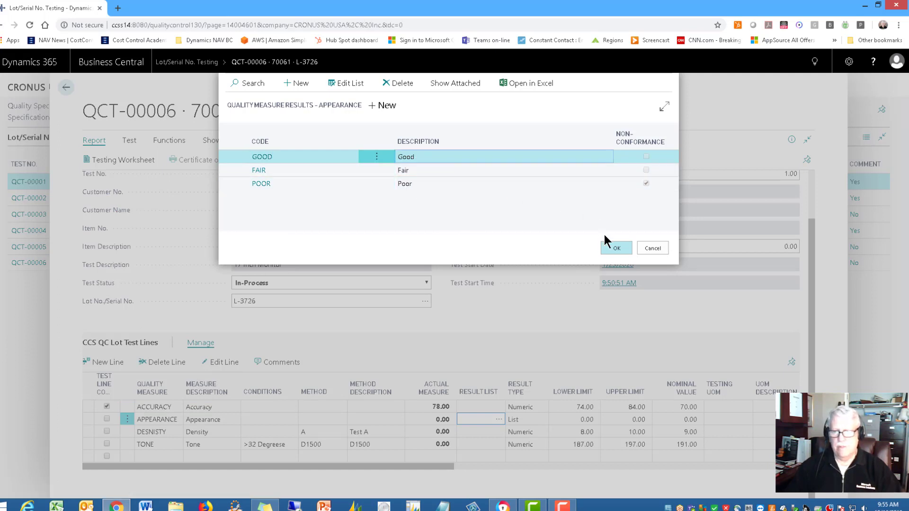
click(611, 247)
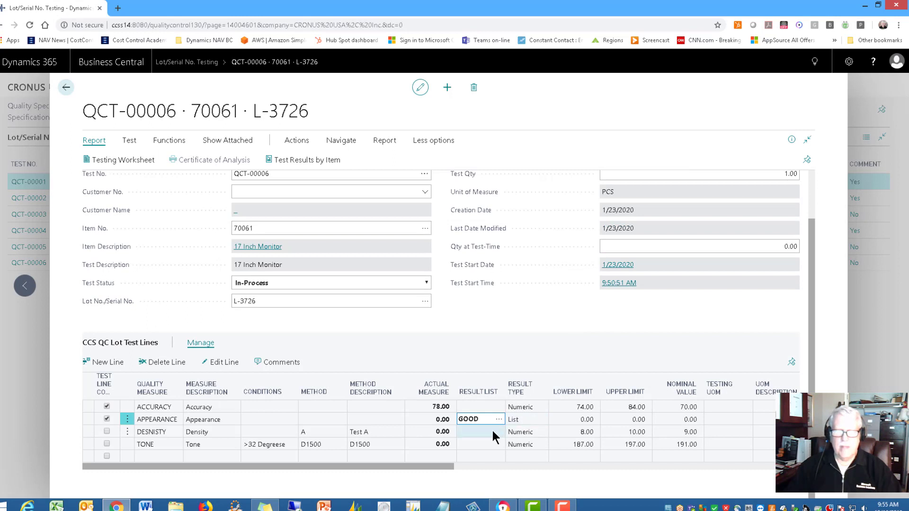
Enter 11 as the actual measure on the Density test line, accept the non-conformance, and check the test header and lines.
click(424, 433)
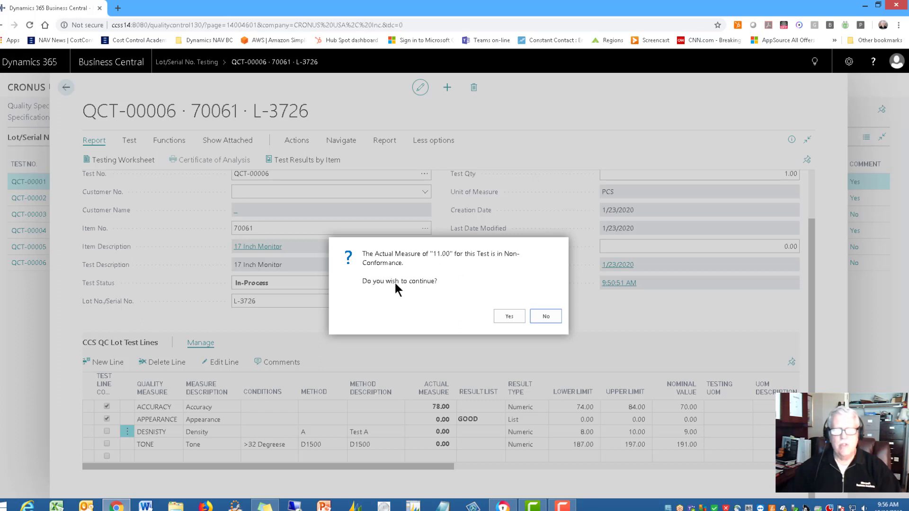
click(510, 317)
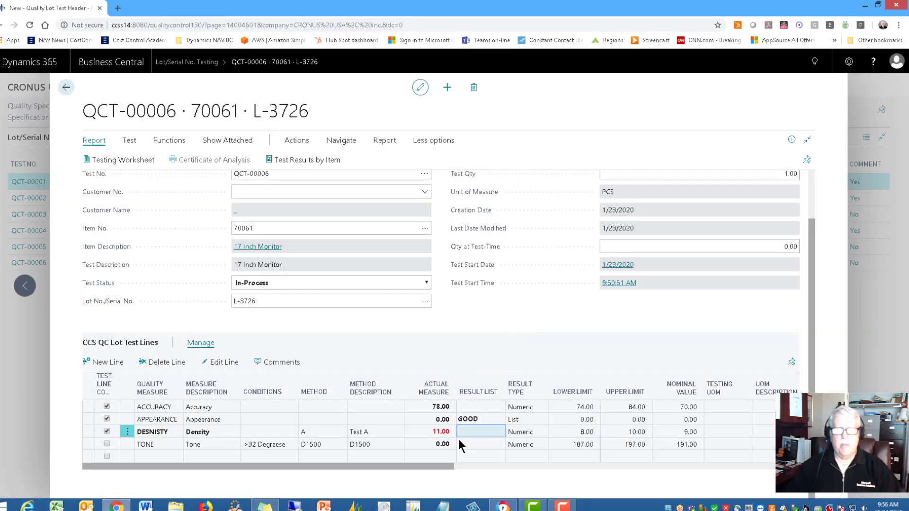
click(412, 419)
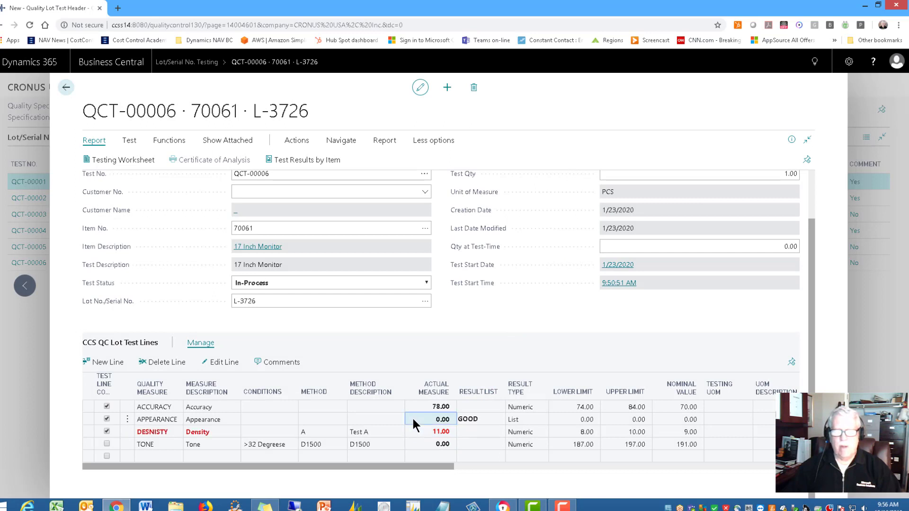
click(420, 431)
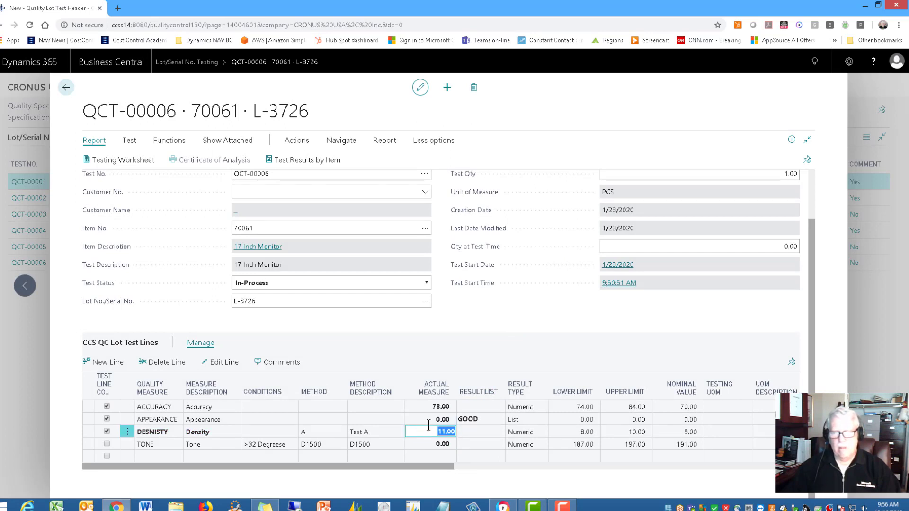
click(428, 425)
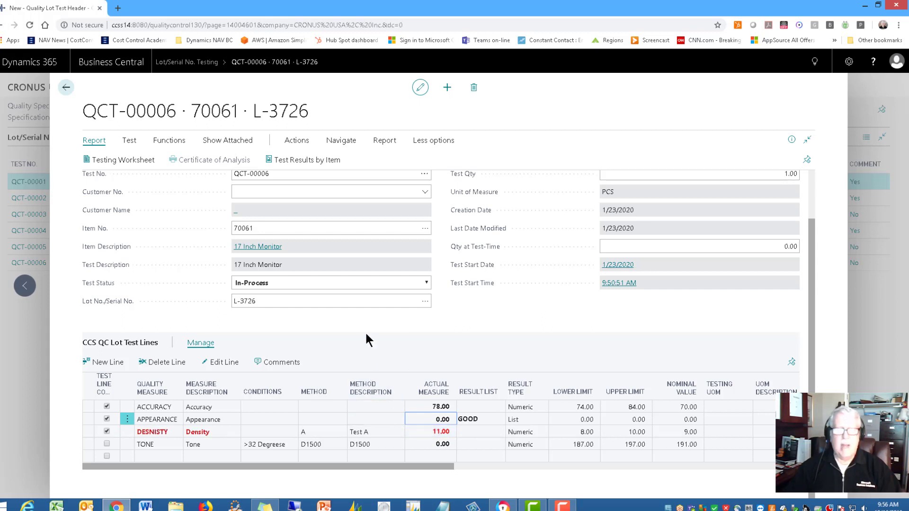
scroll(355, 316, up, 2)
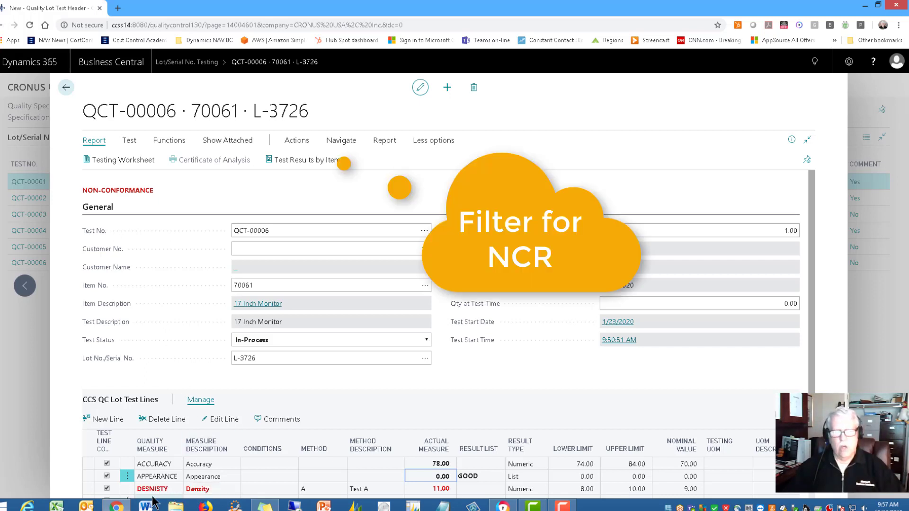
click(259, 492)
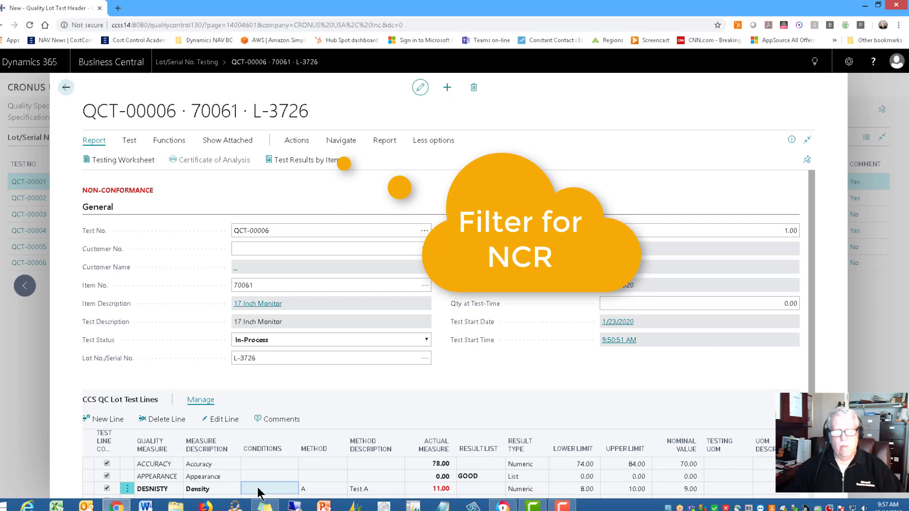
Clear the completed mark on the Density test line, set its actual measure to 9.5, and check the test header.
click(432, 489)
scroll(432, 490, down, 1)
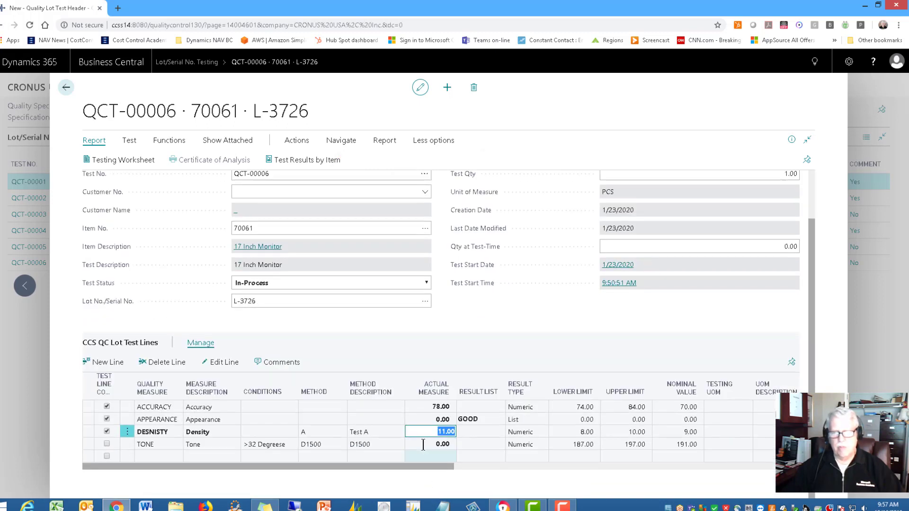
click(425, 419)
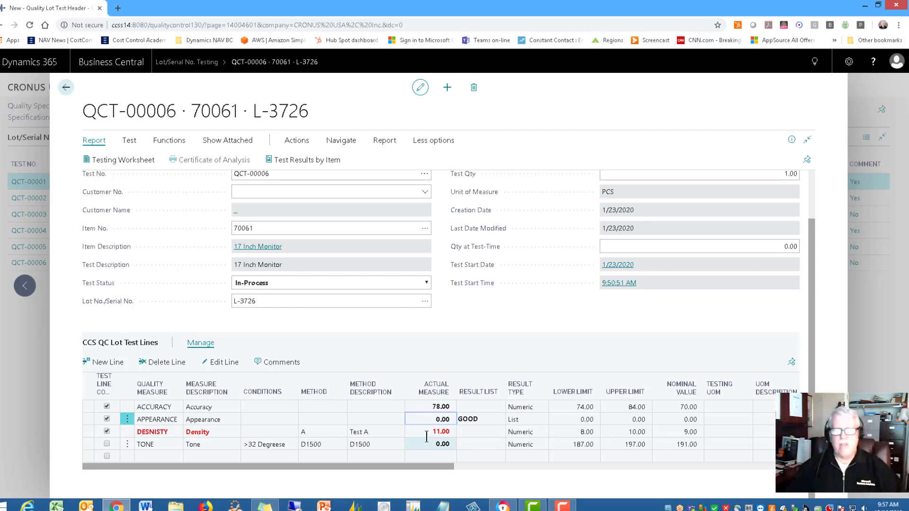
click(106, 432)
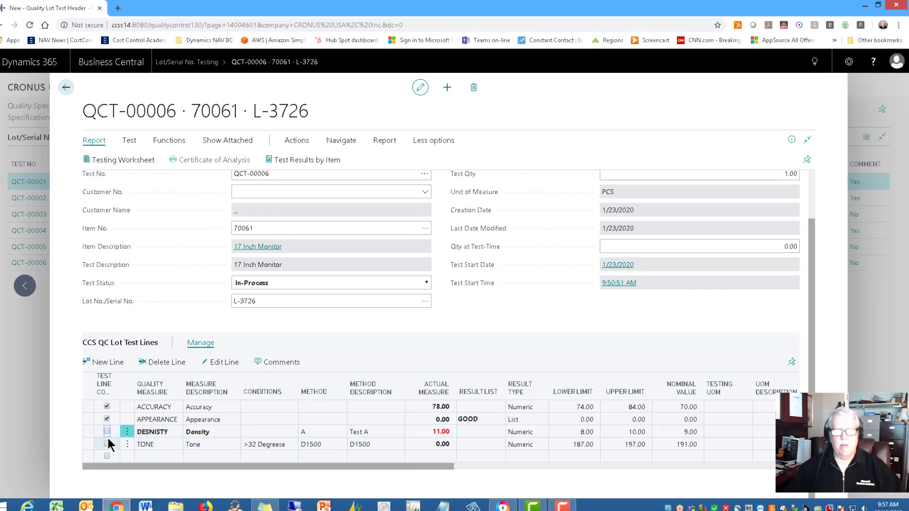
click(447, 432)
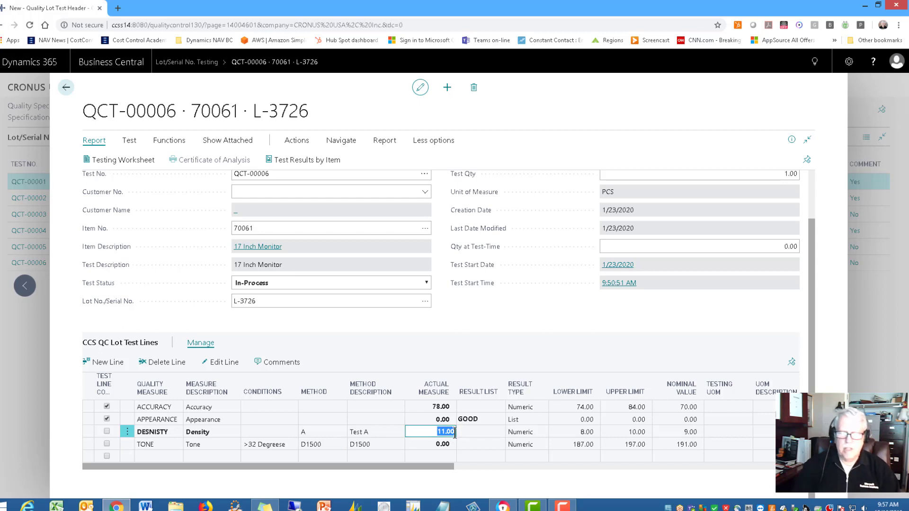
text(9.5)
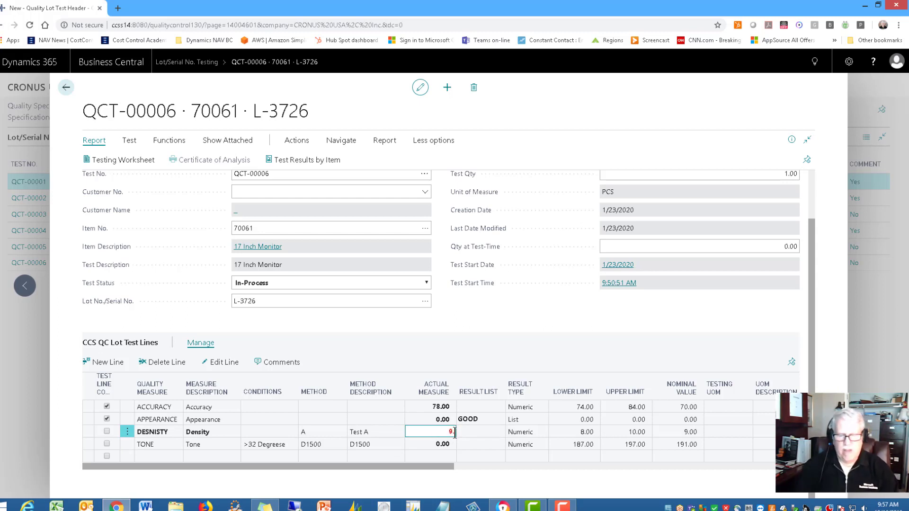
key(Tab)
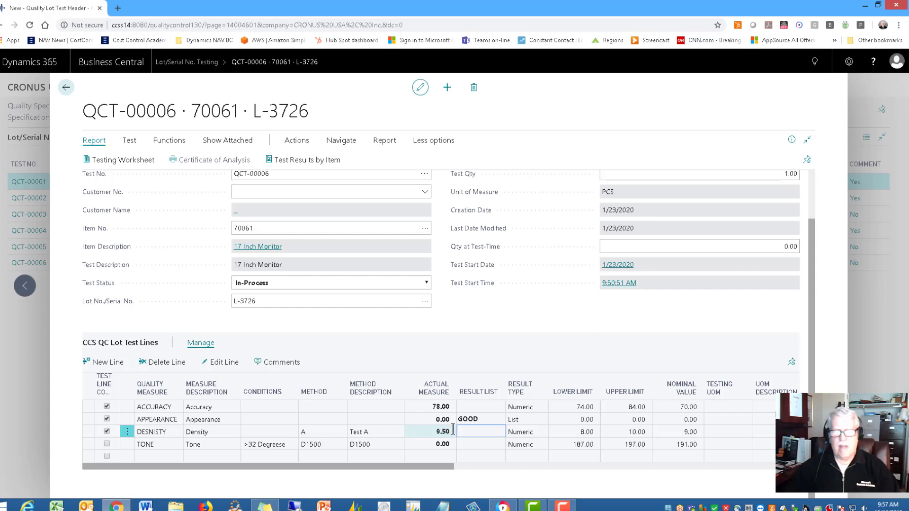
scroll(415, 416, up, 2)
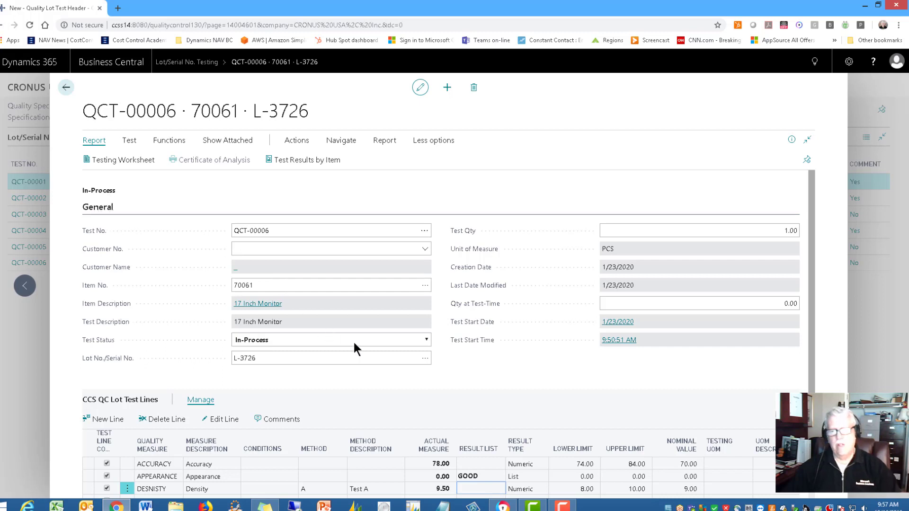
Enter 191 as the actual measure on the Tone test line.
scroll(435, 400, down, 1)
scroll(428, 397, down, 1)
click(442, 445)
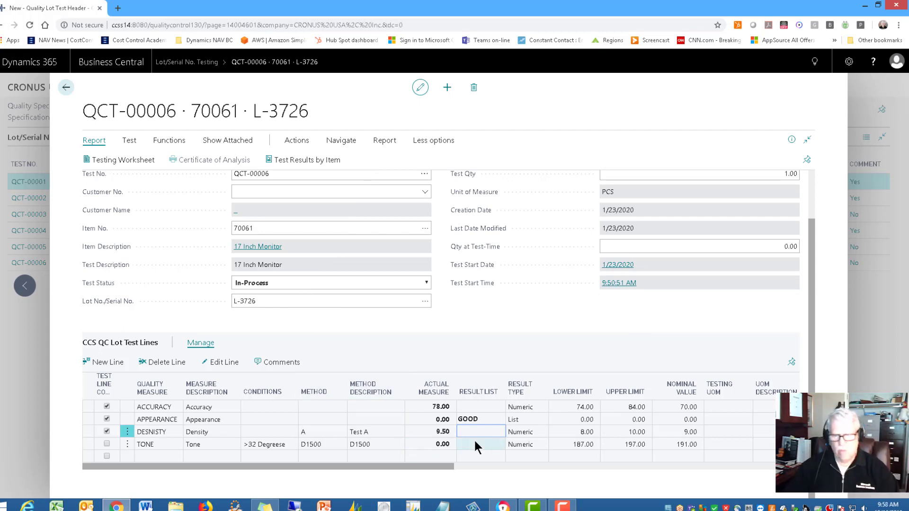
click(432, 445)
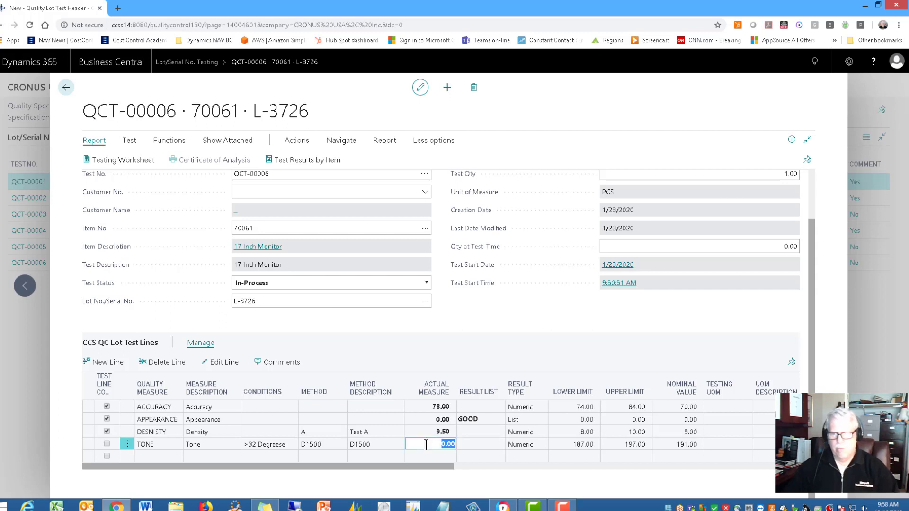
drag(432, 447, 457, 448)
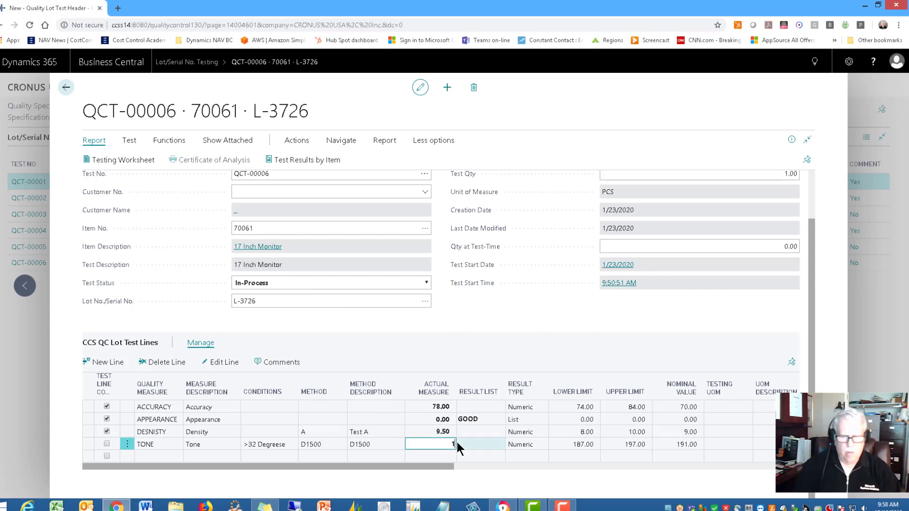
key(Tab)
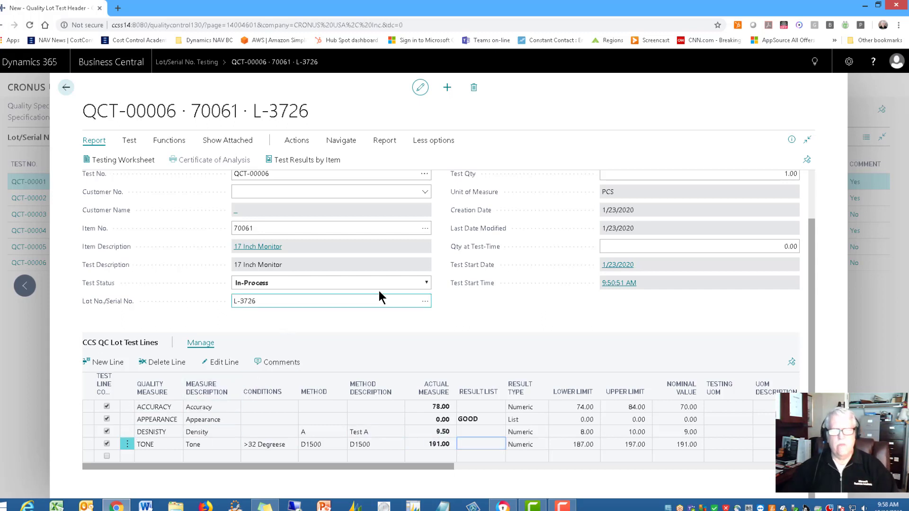
Set the test status to Certified, then preview the Certificate of Analysis for test QCT-00006 and close the preview.
click(424, 281)
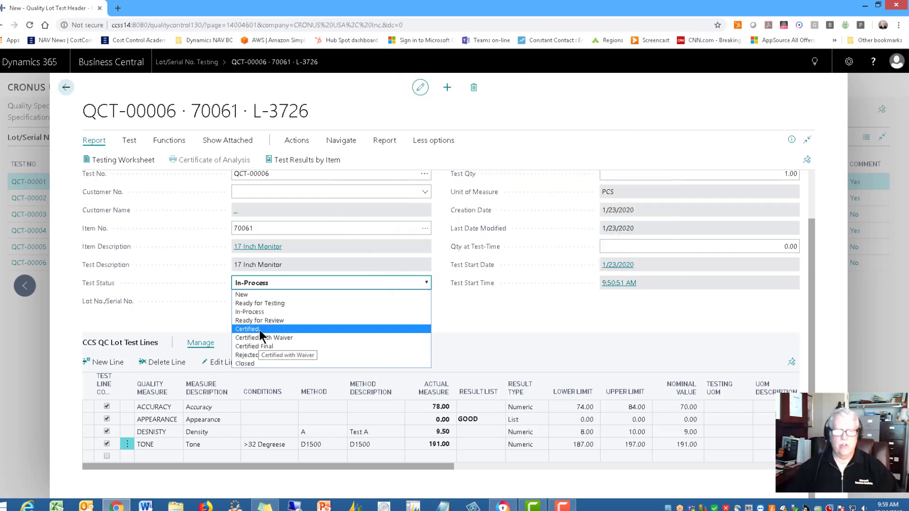
click(259, 330)
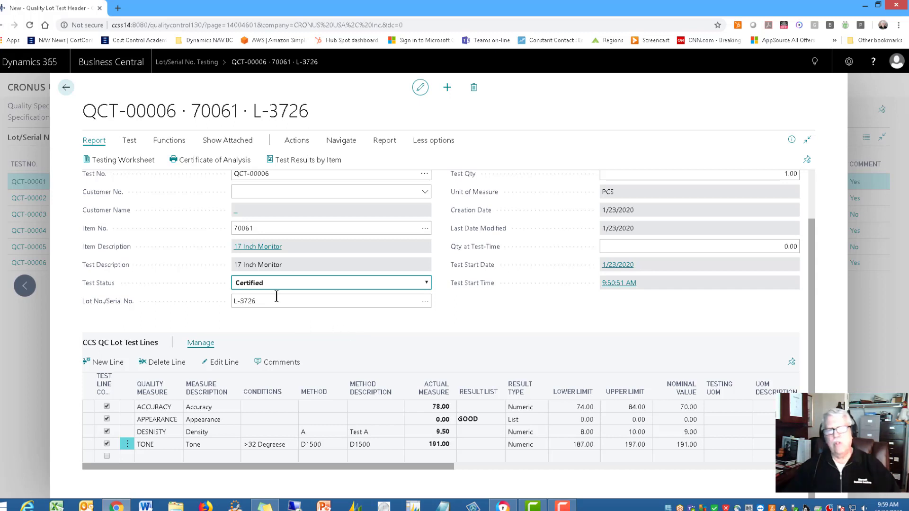
click(198, 163)
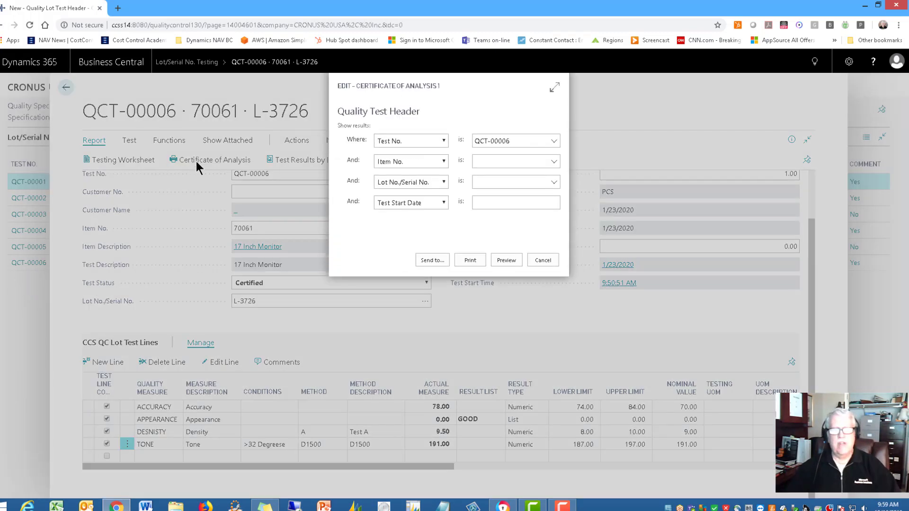
click(504, 260)
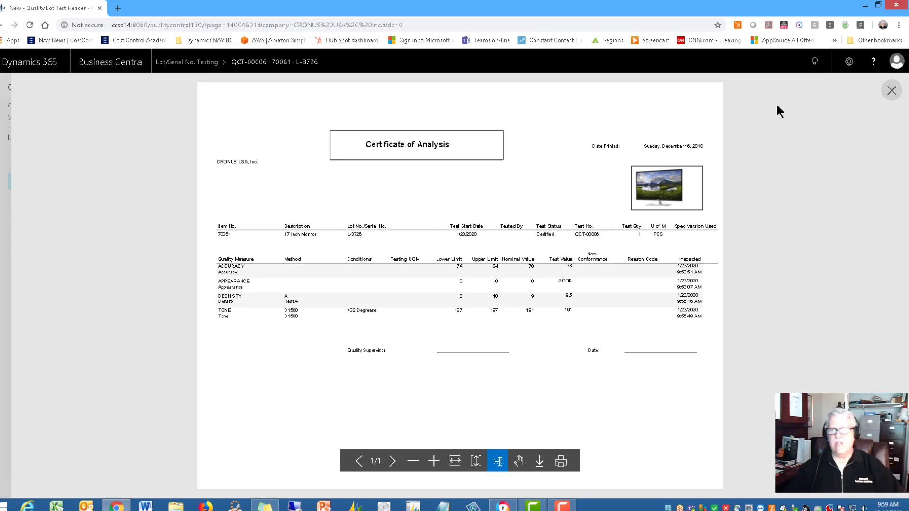
click(890, 92)
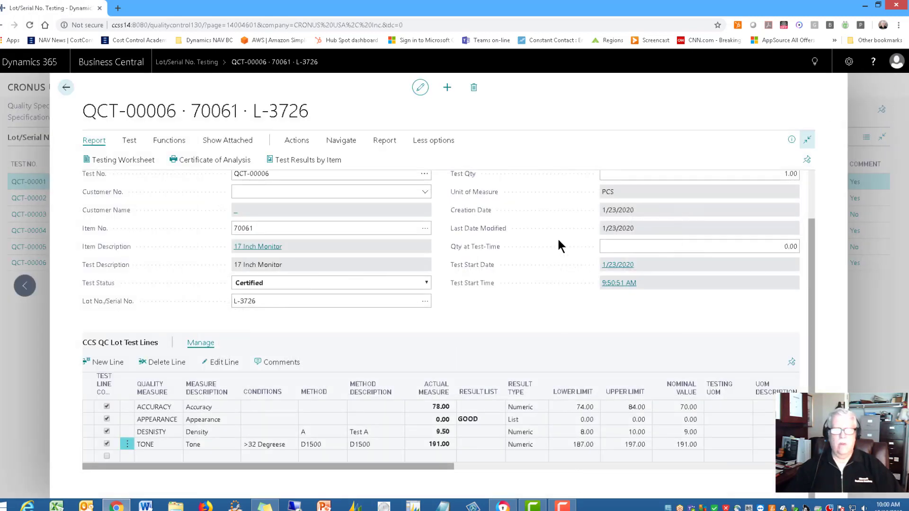